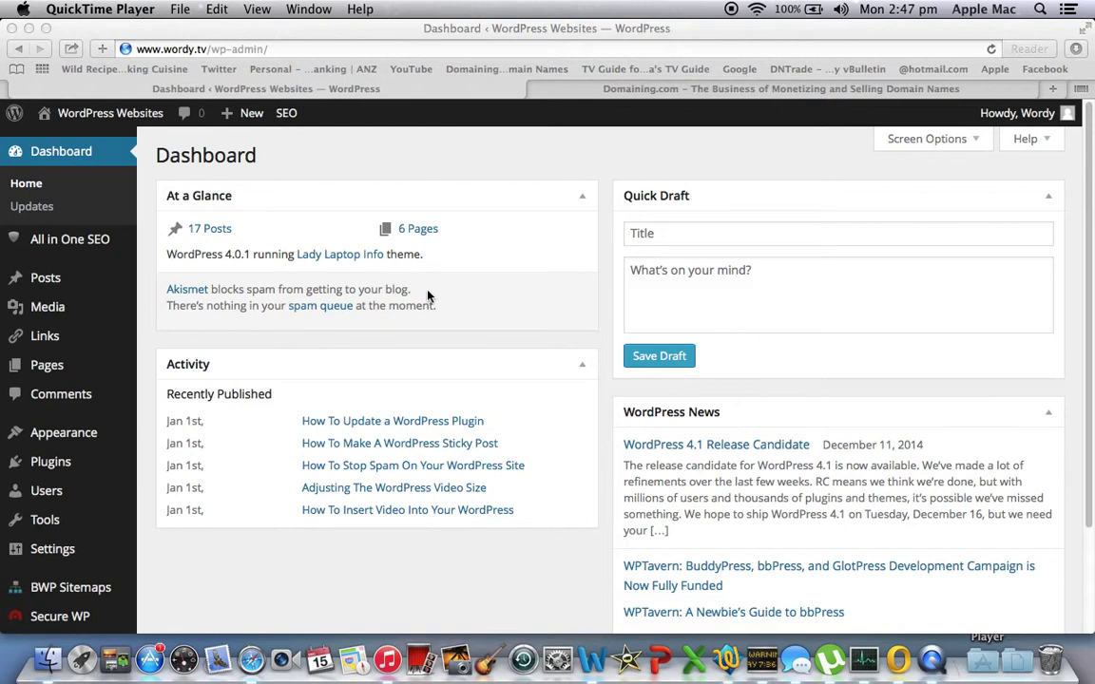
Step: Create a new WordPress page and give it the title "Title"
click(47, 369)
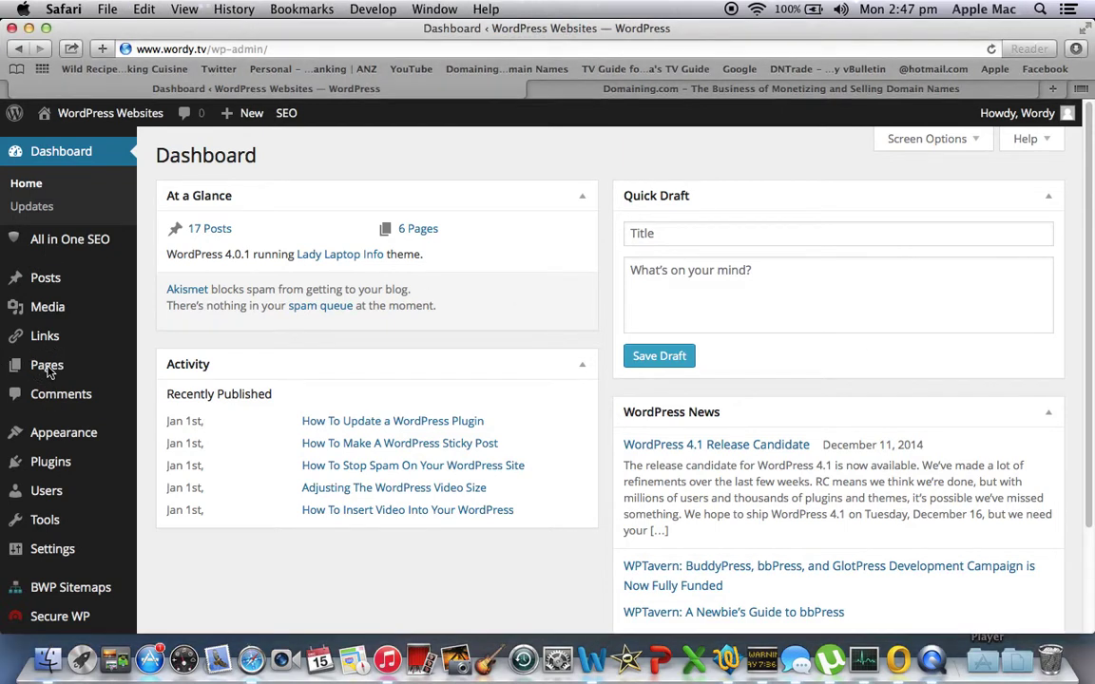
mouse_move(50, 370)
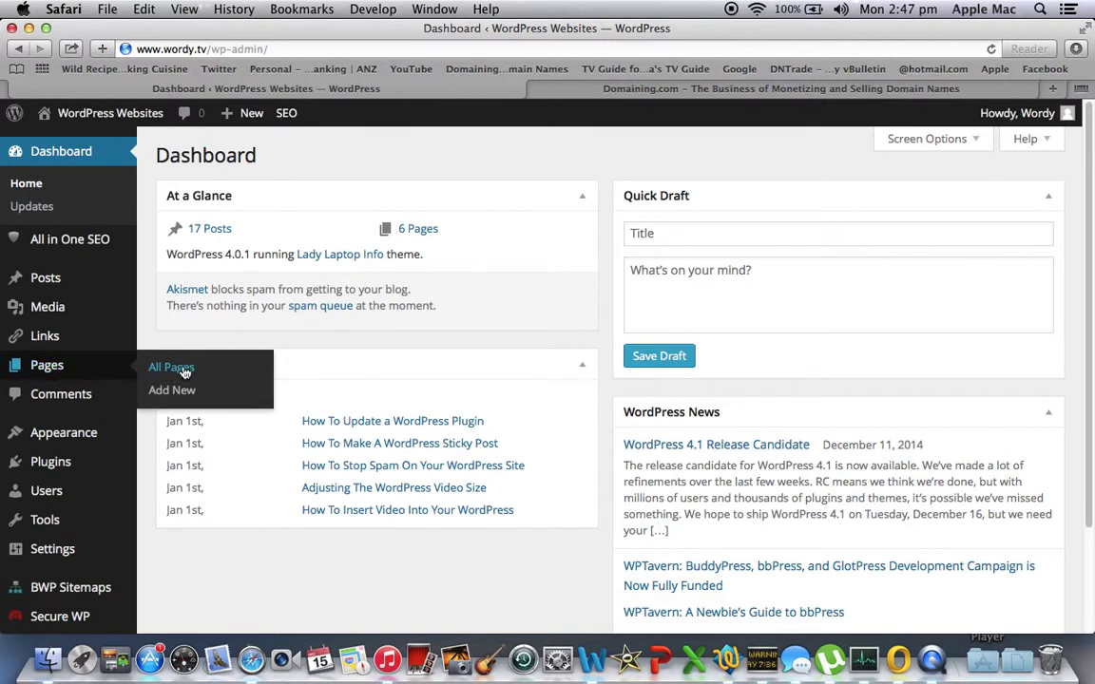
click(170, 391)
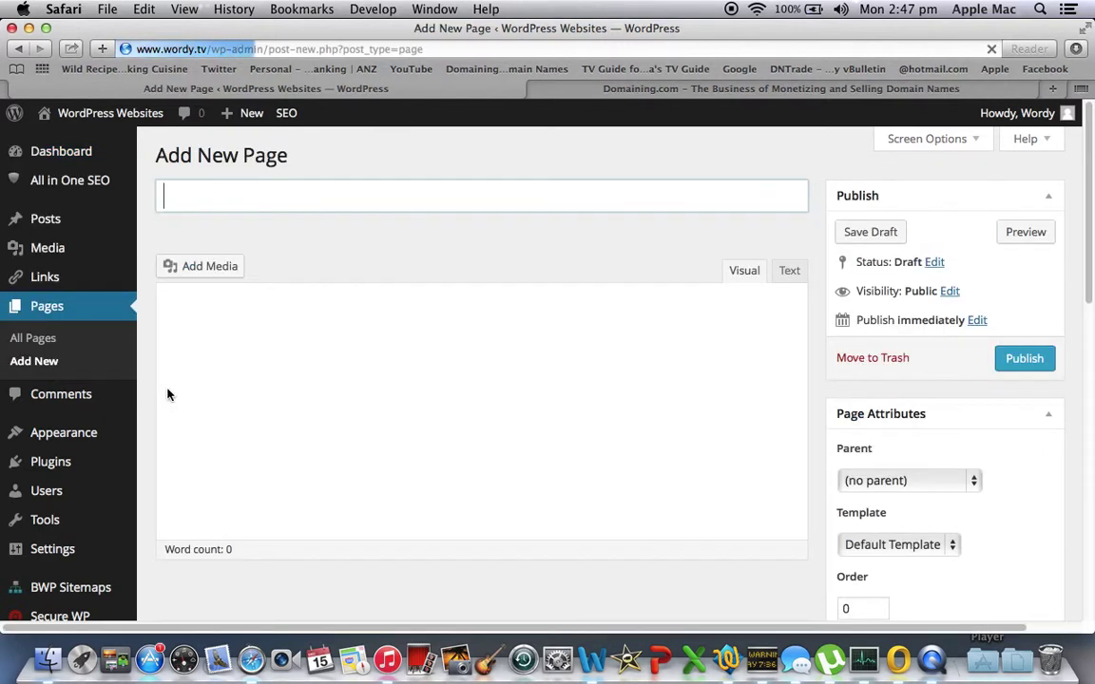
click(186, 193)
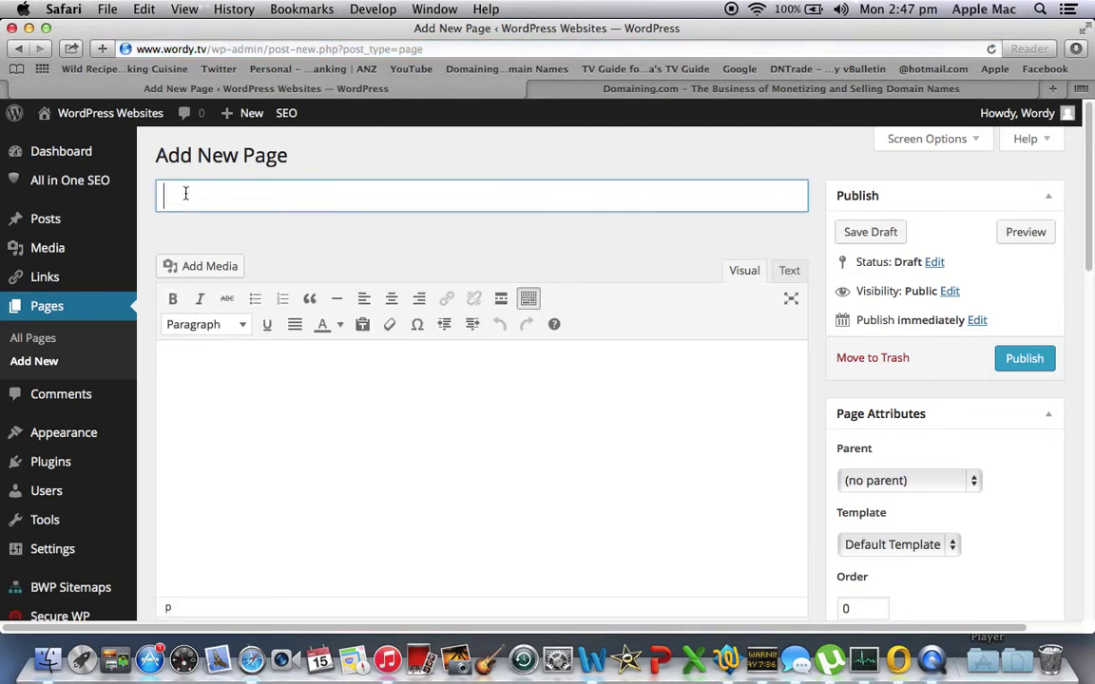
text(Title)
Step: Write "title for content ..... why not !!!!" as the page's body text
click(199, 364)
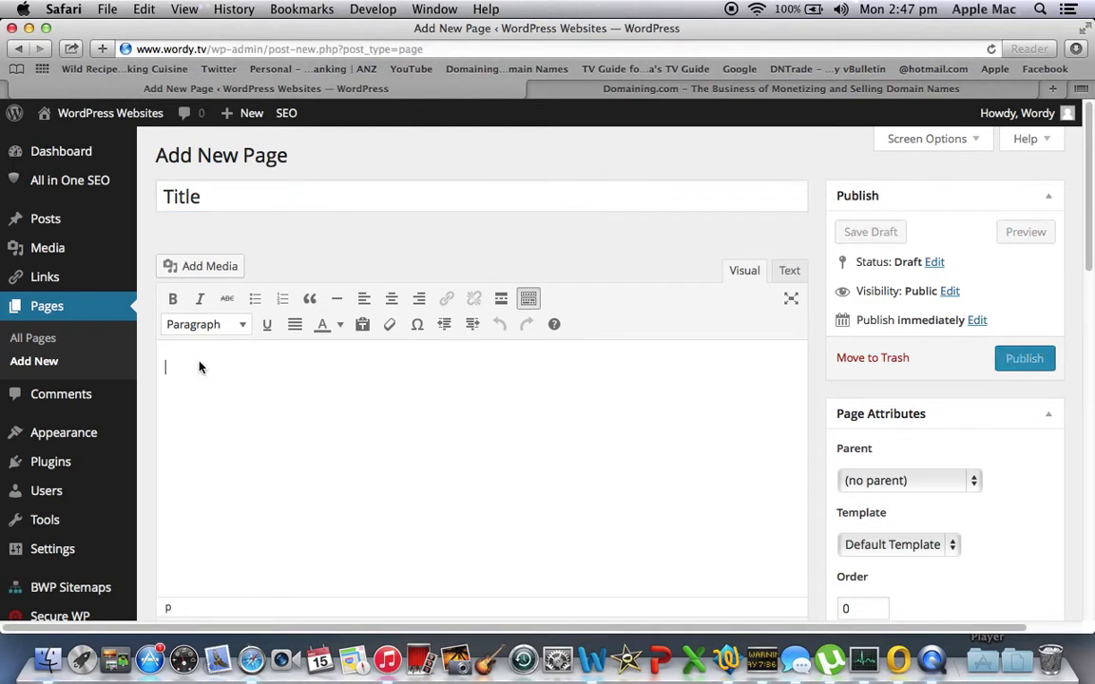
text(title)
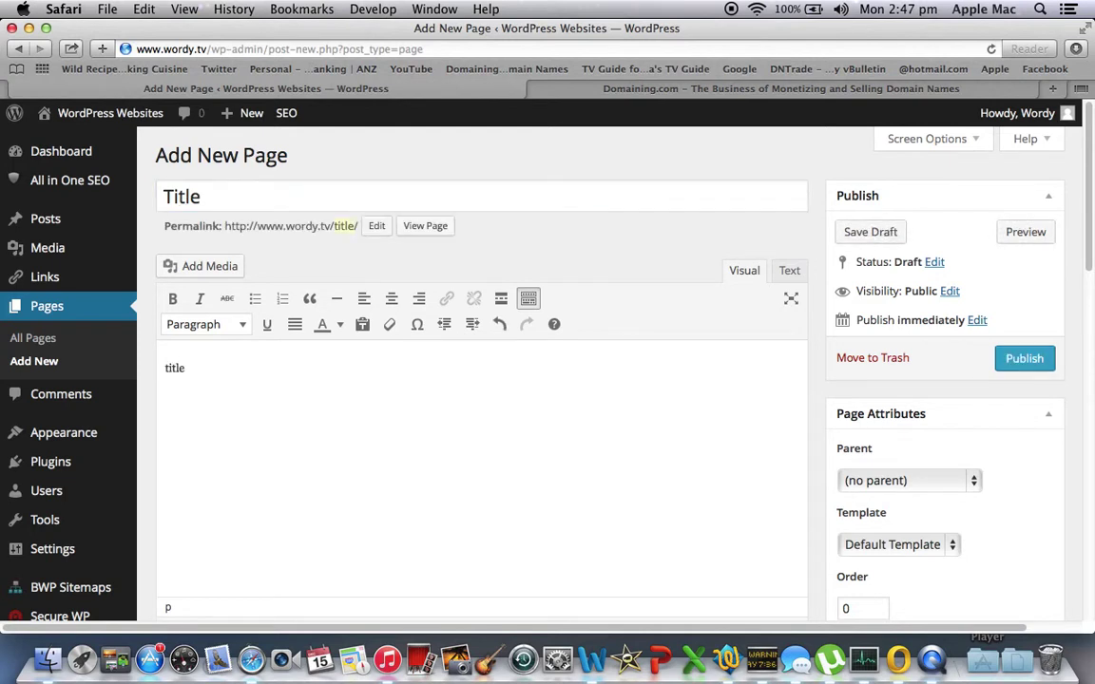
text( for content ..... why not)
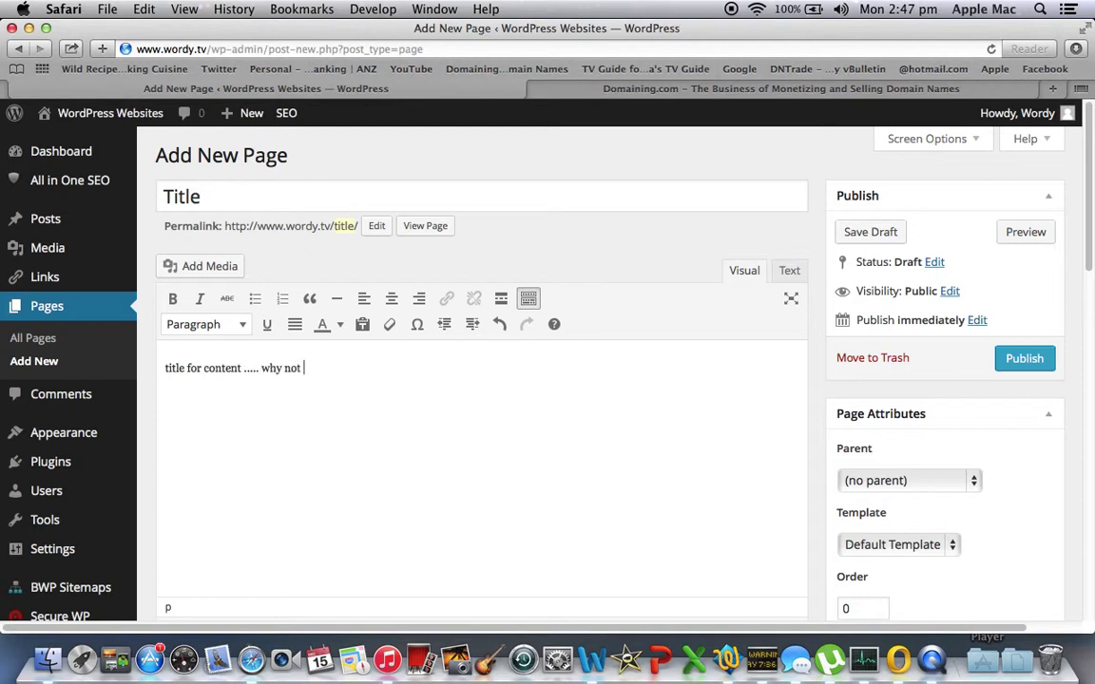
text(!!!!)
Step: Keep the page's parent set to (no parent) and publish the page
drag(1090, 261, 1089, 296)
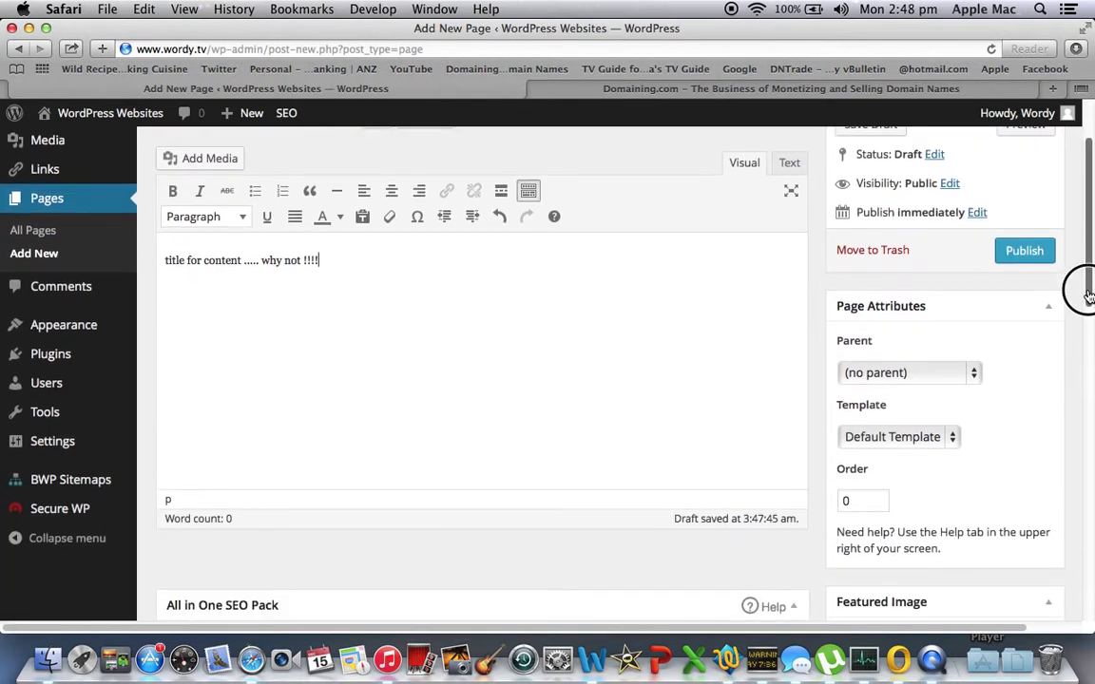
click(975, 376)
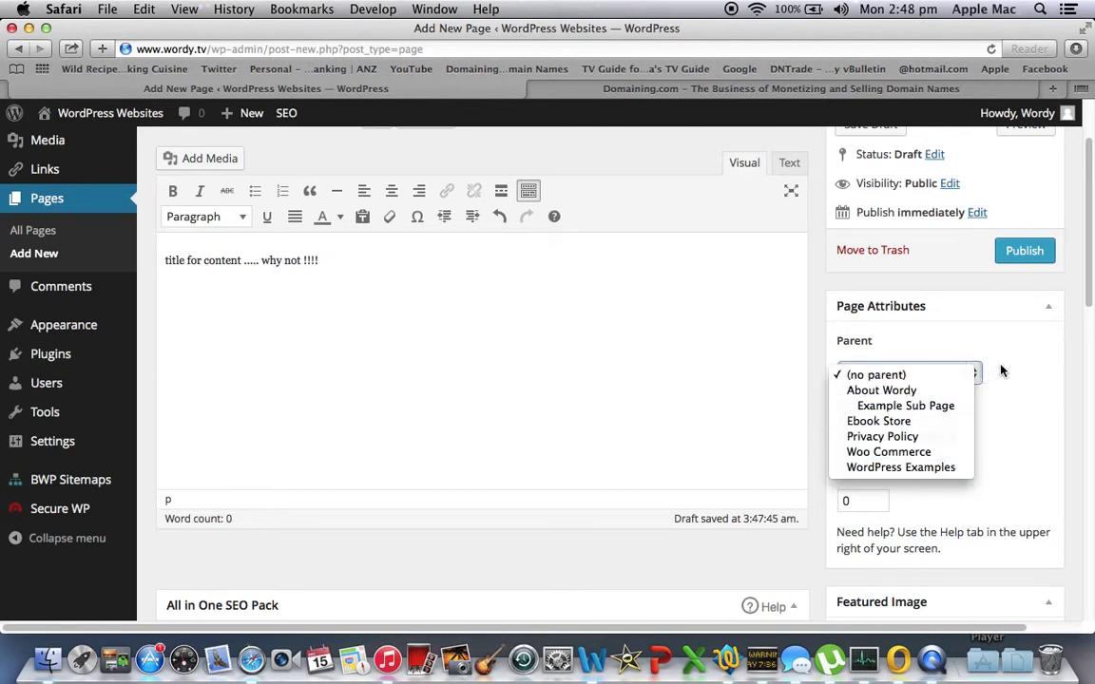
click(908, 375)
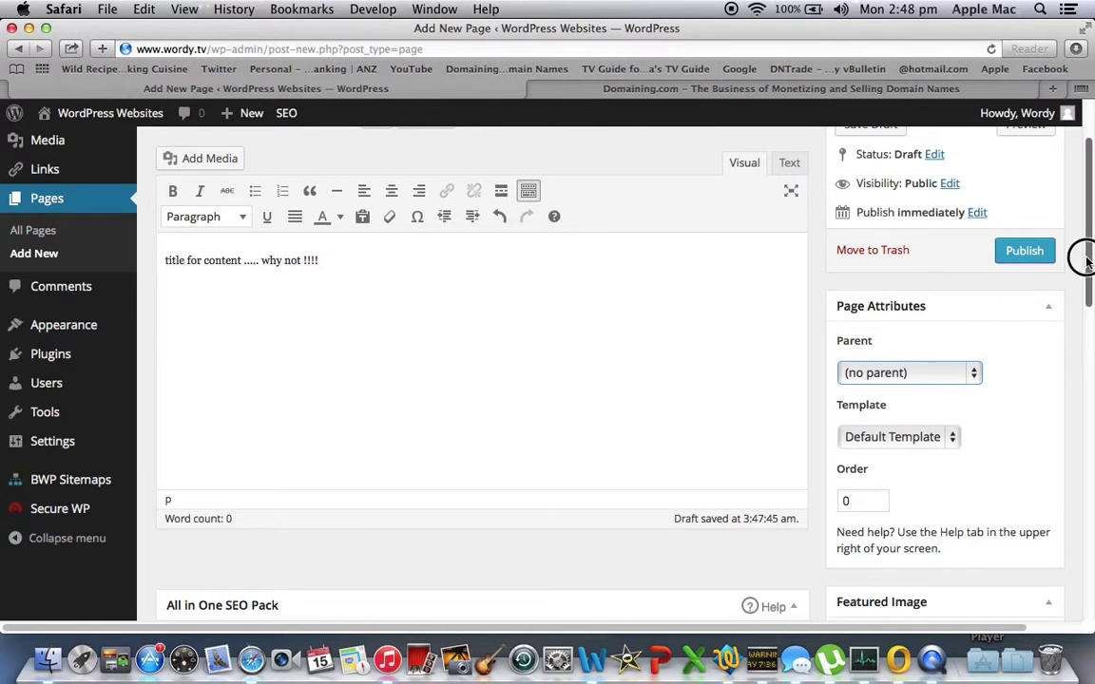
scroll(1087, 232, up, 3)
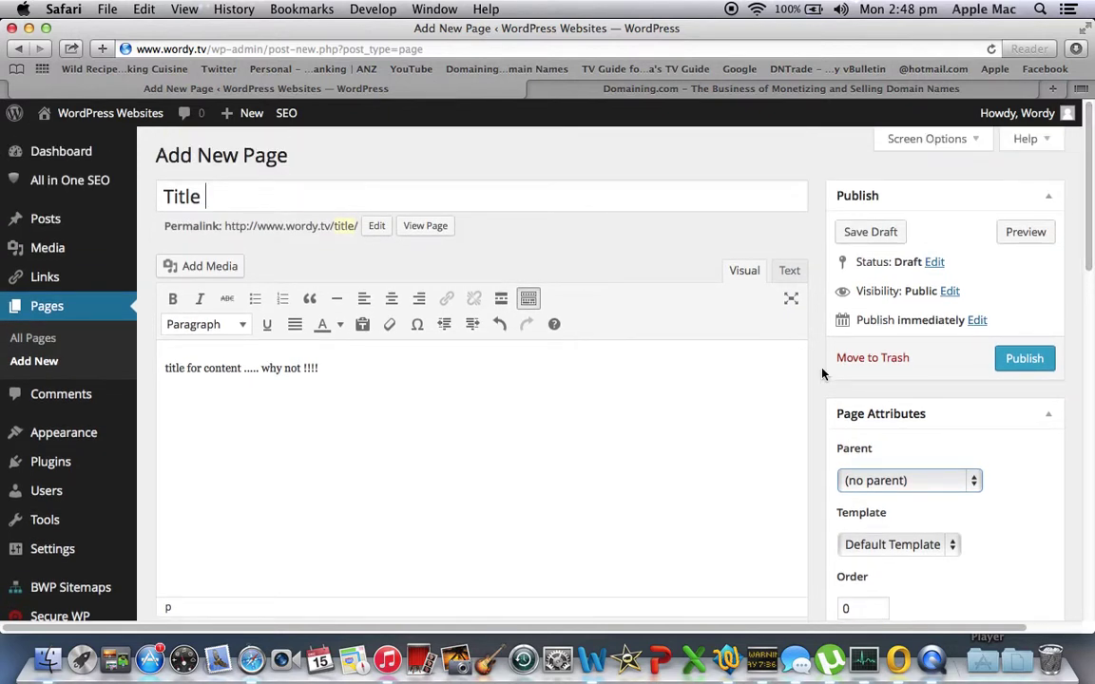
click(1022, 361)
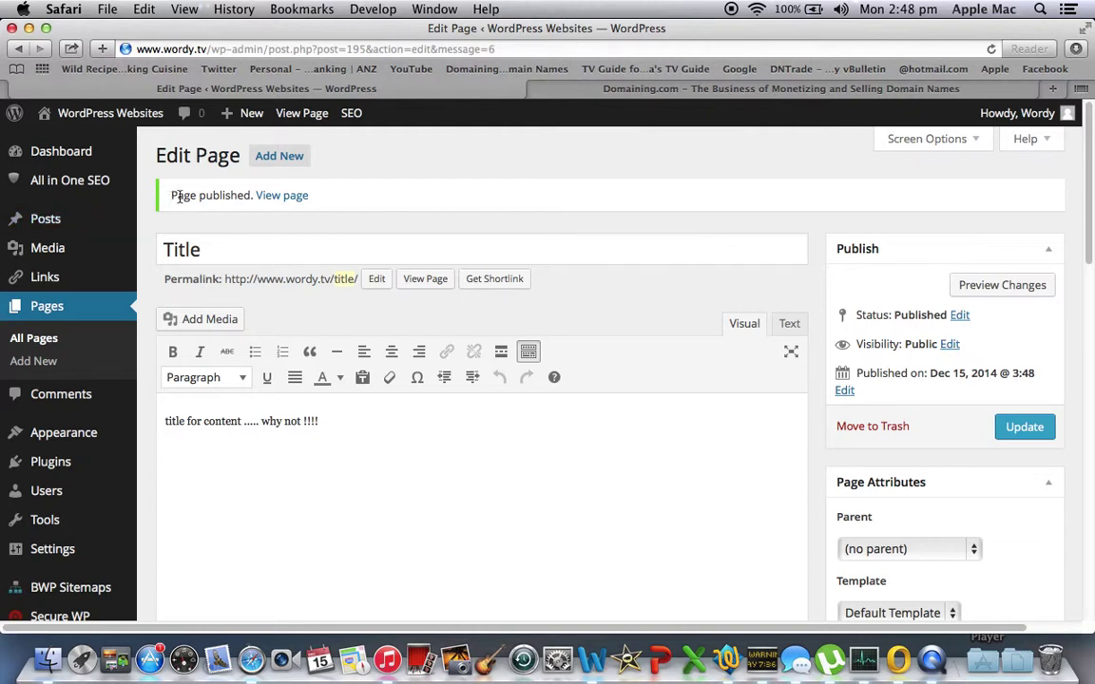
Step: Check how the Title page appears on the live site, in the navigation bar and the home page sidebar's Pages list
click(86, 114)
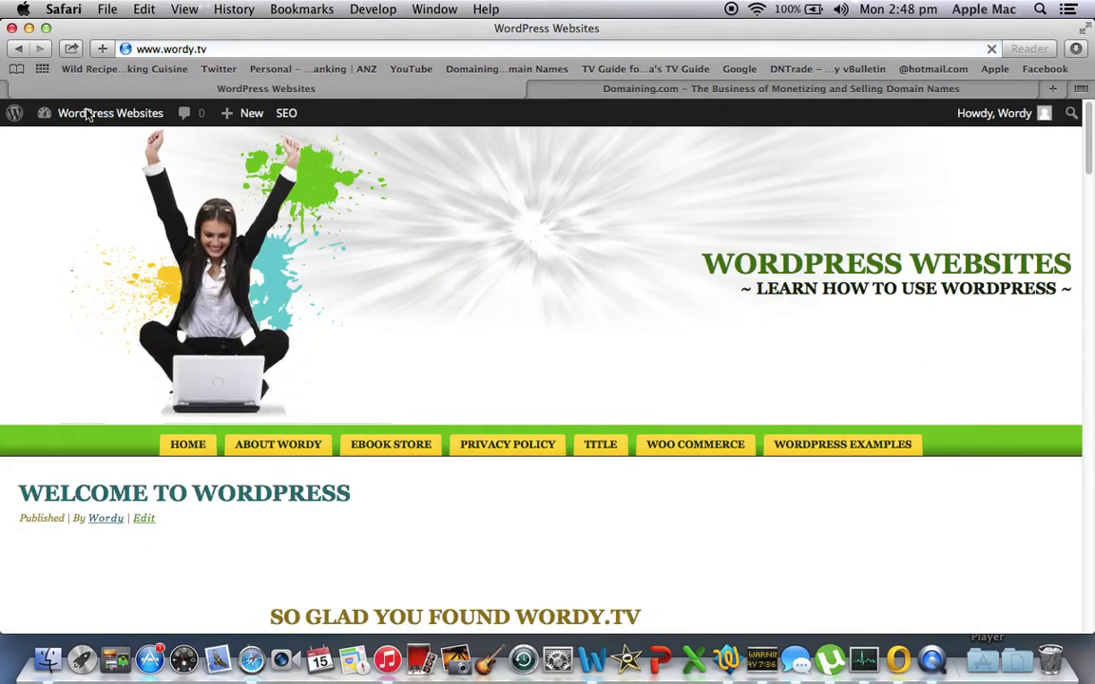
click(601, 447)
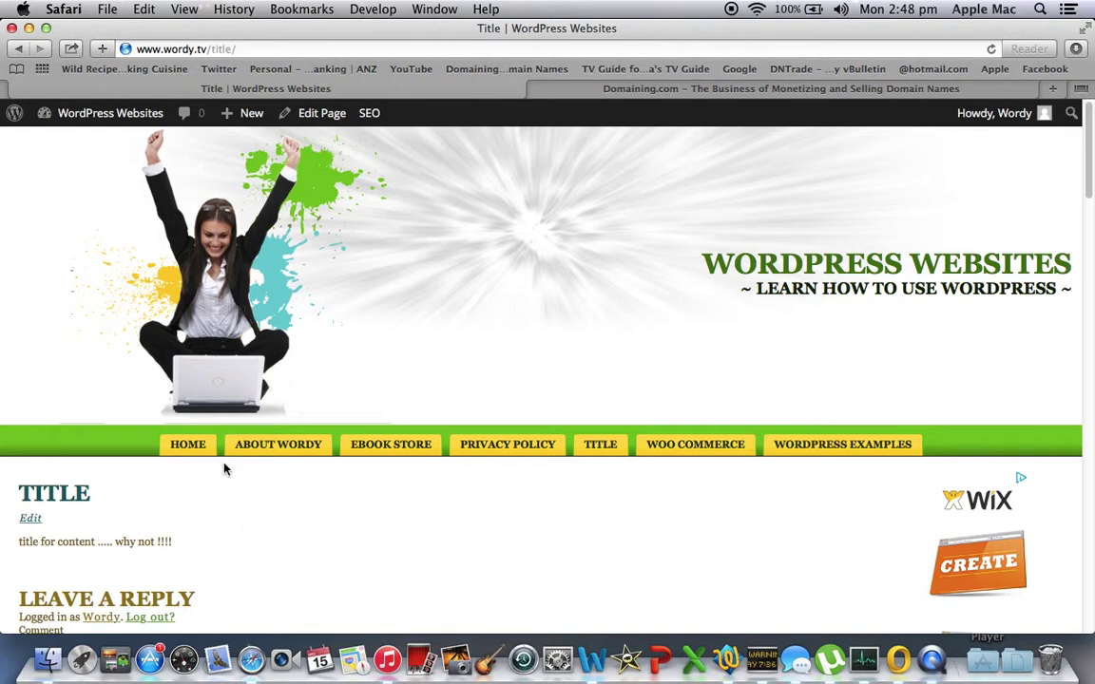
click(189, 446)
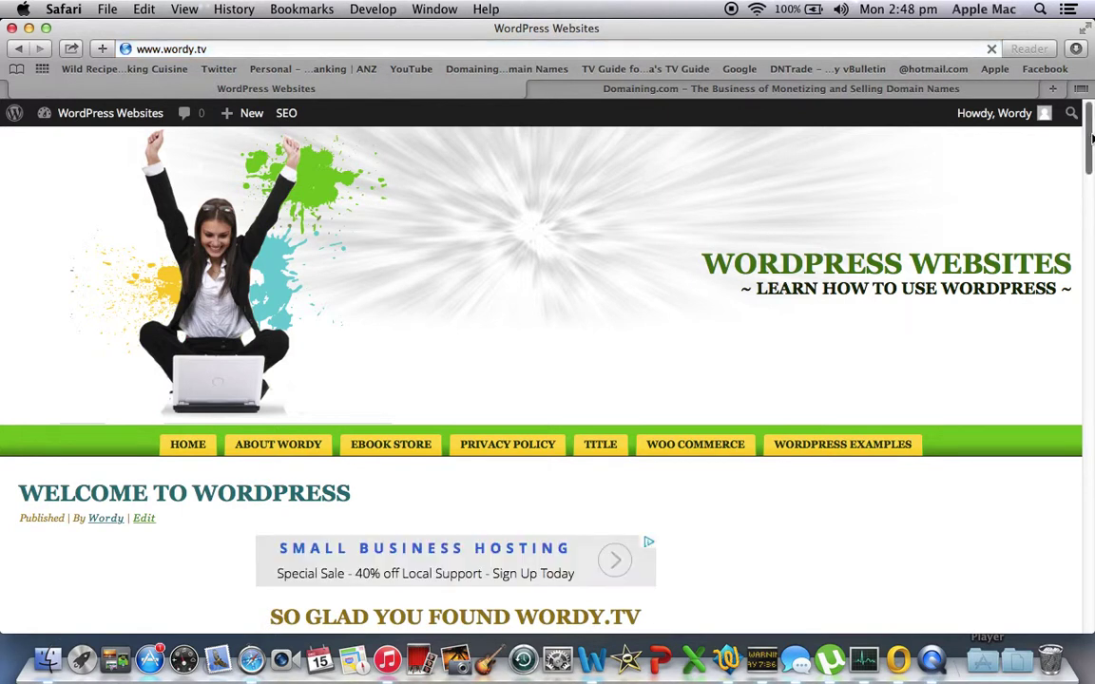
drag(1091, 140, 1091, 246)
click(1090, 245)
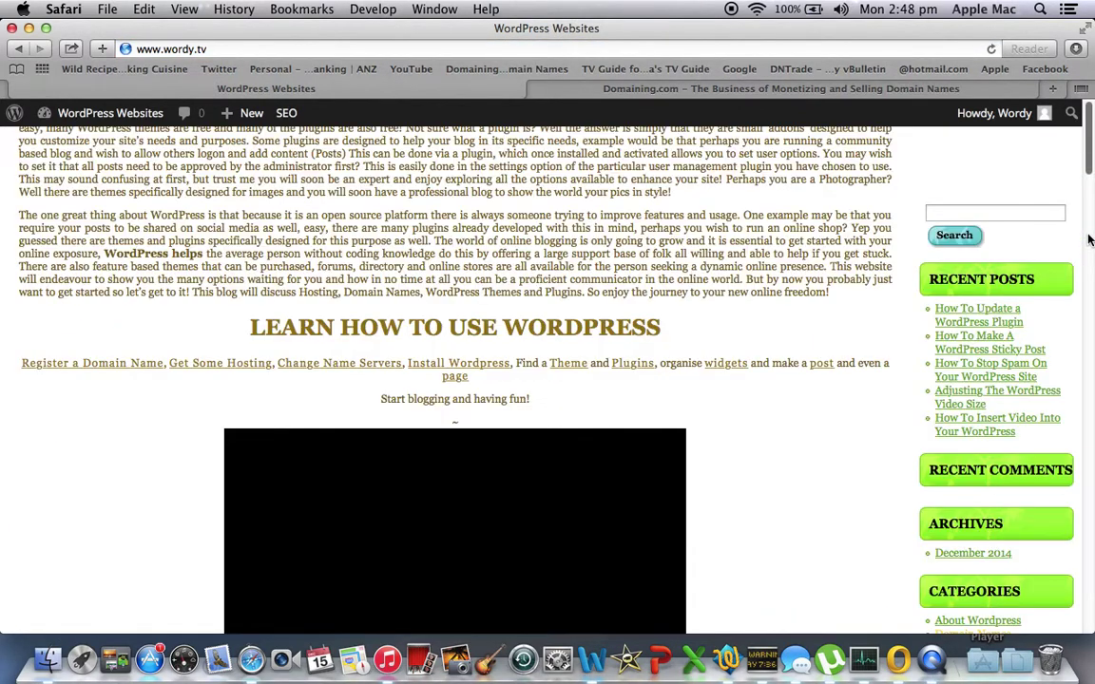
click(1088, 176)
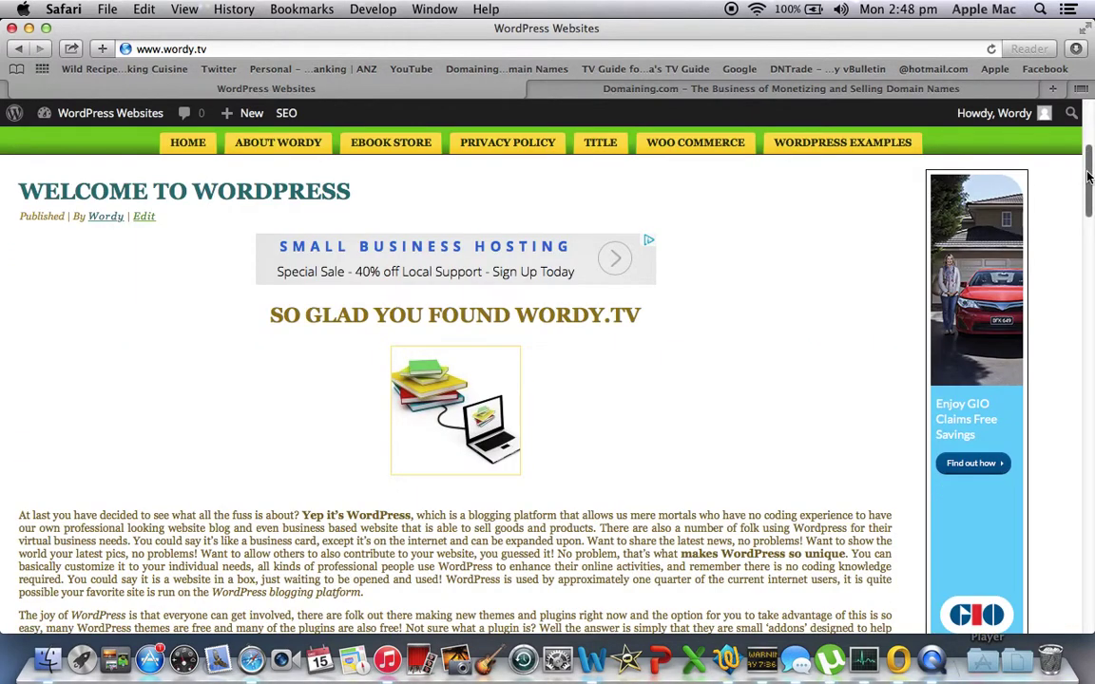
drag(1089, 187, 1085, 328)
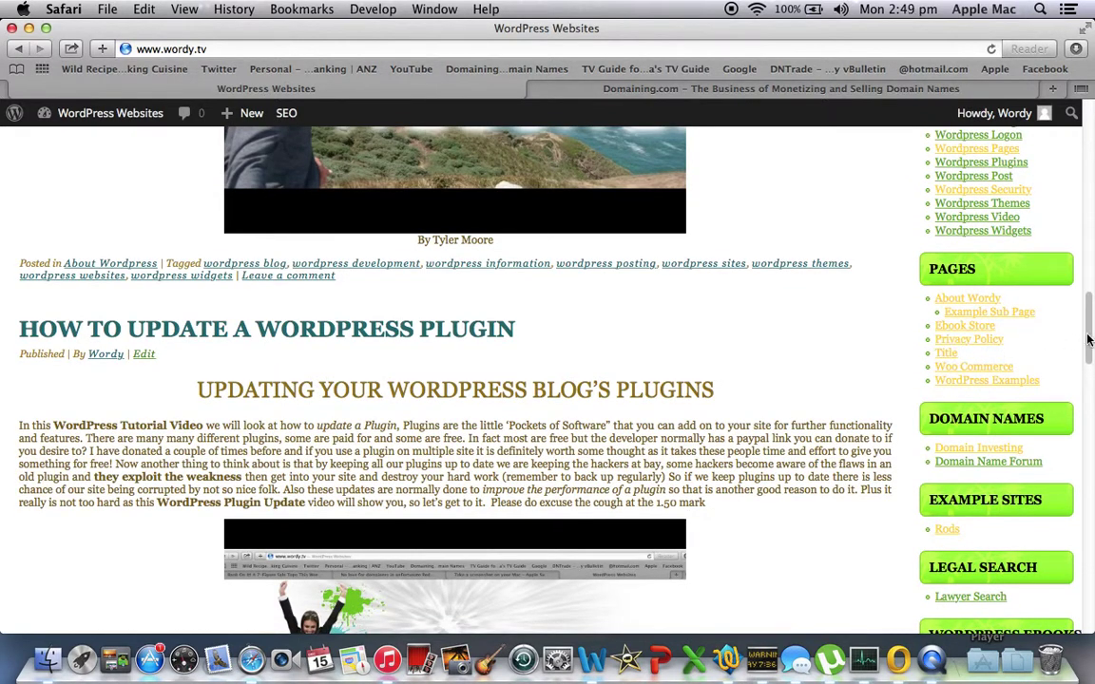
drag(1087, 337, 1078, 147)
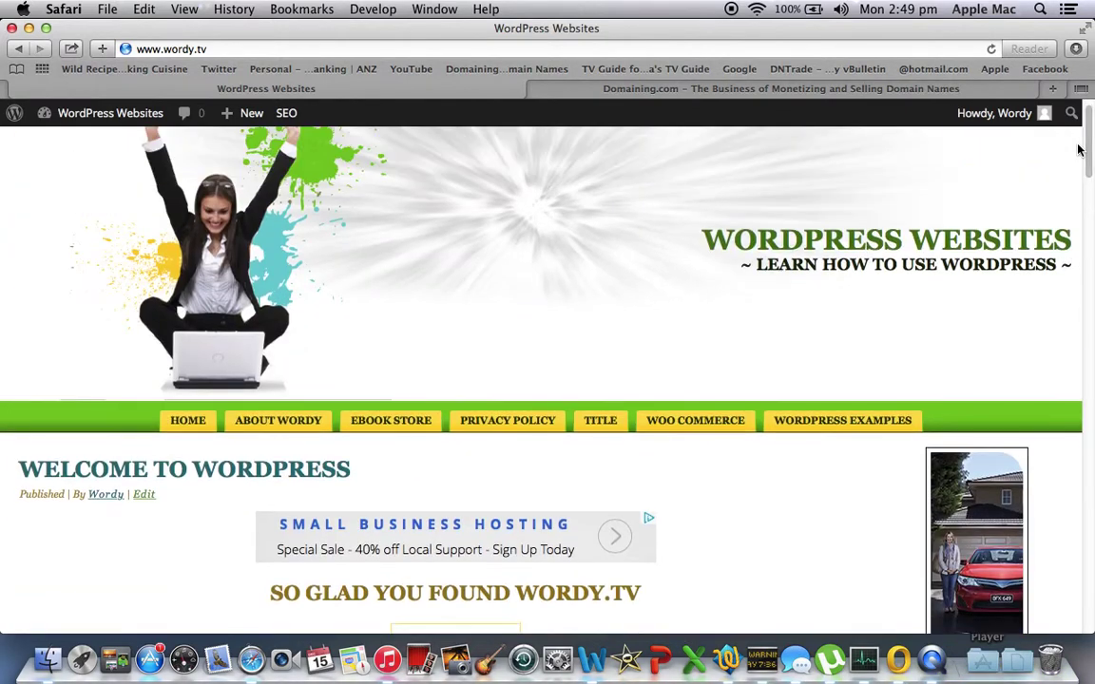
Step: Edit the Title page from the live site, set its parent to Ebook Store and update it
click(599, 425)
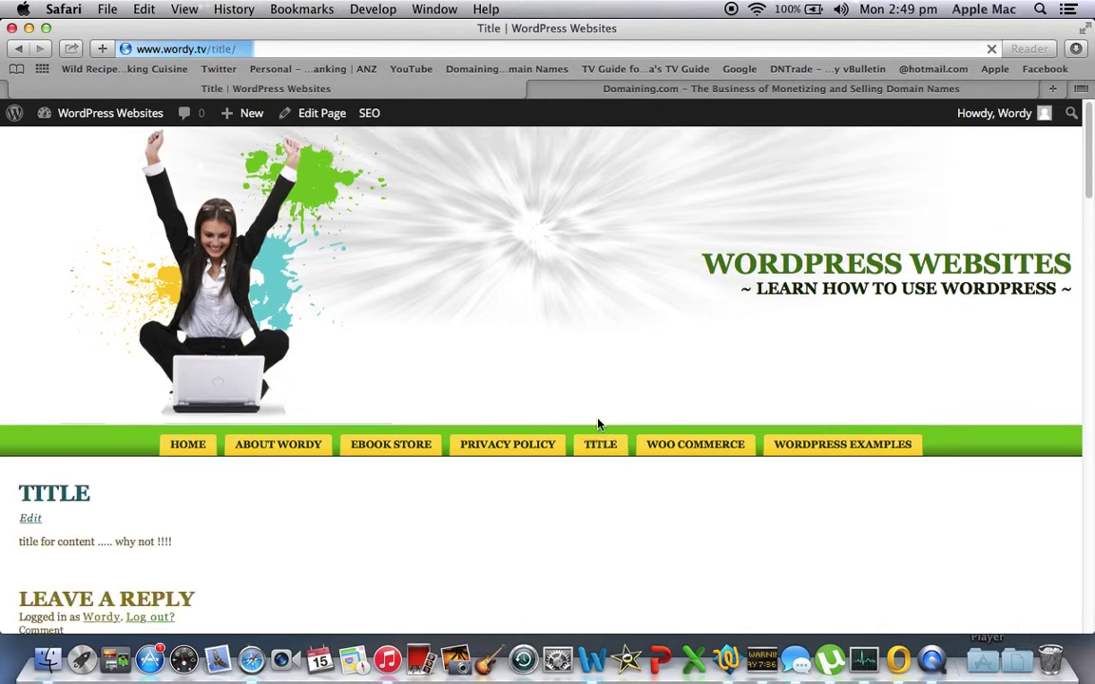
click(29, 520)
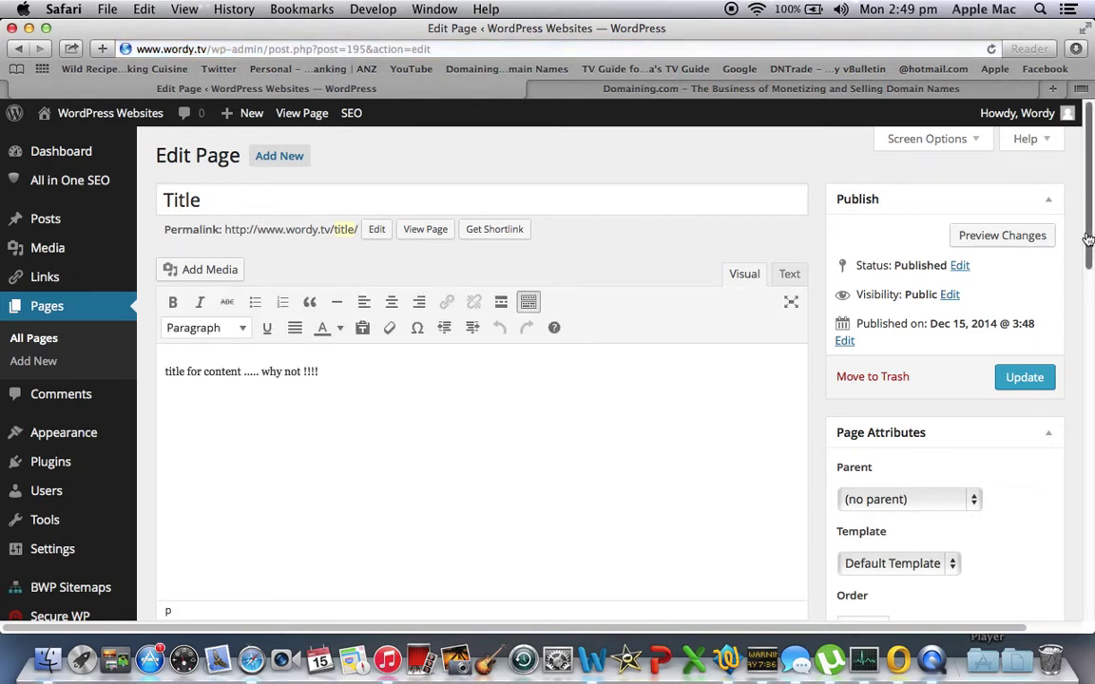
scroll(1089, 238, down, 2)
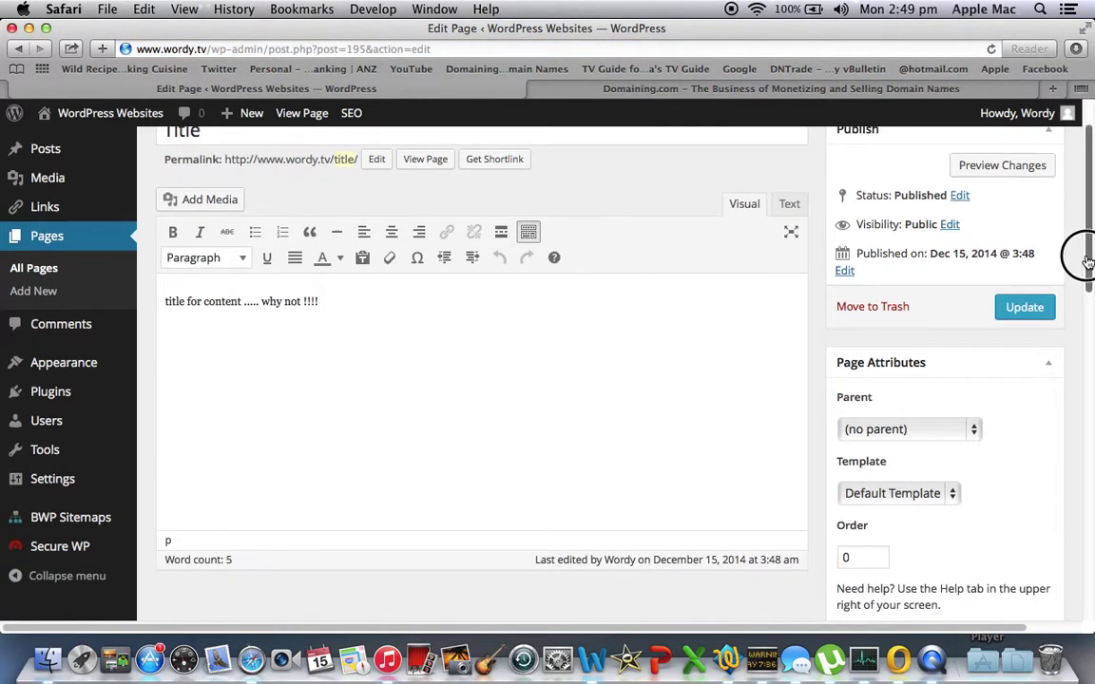
click(975, 432)
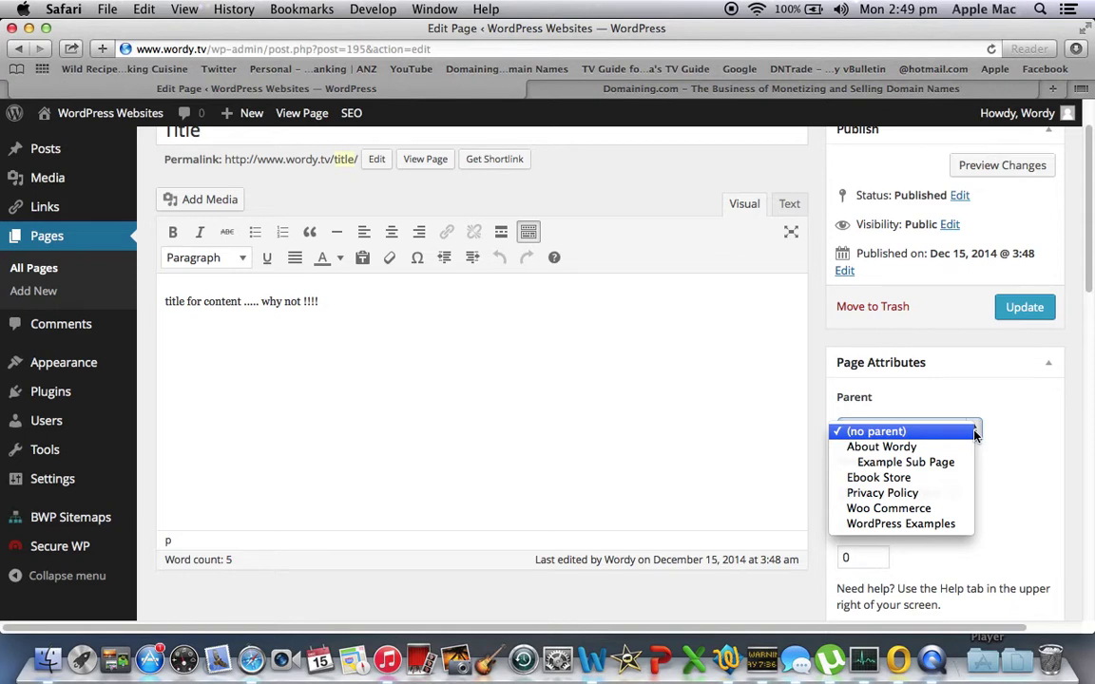
click(867, 479)
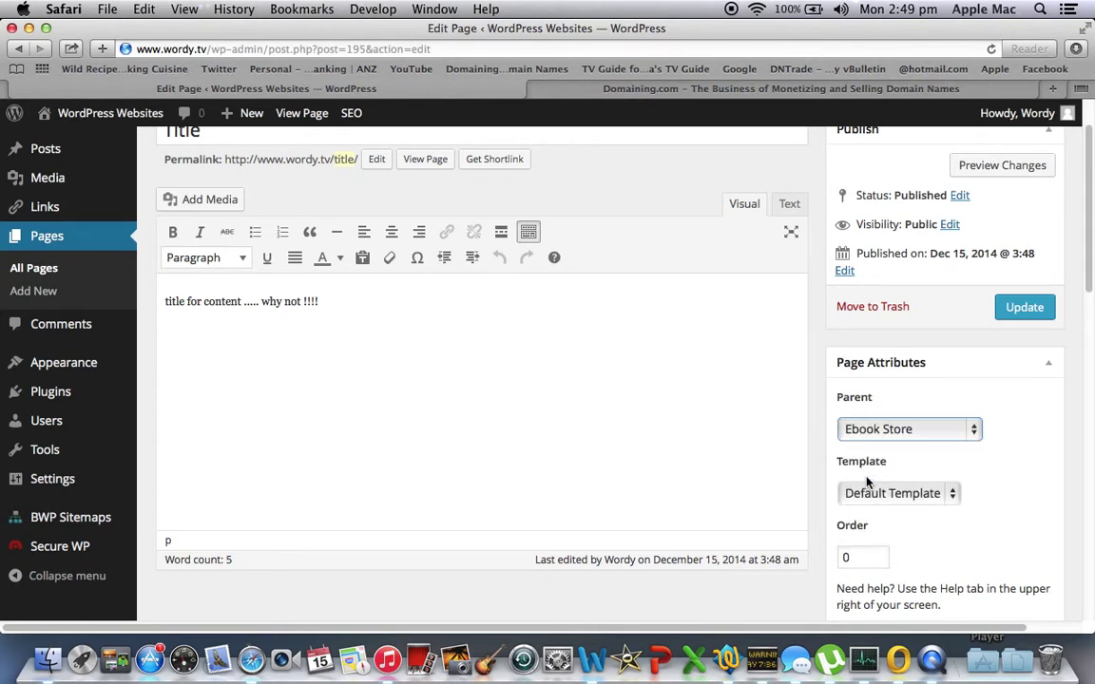
click(1021, 307)
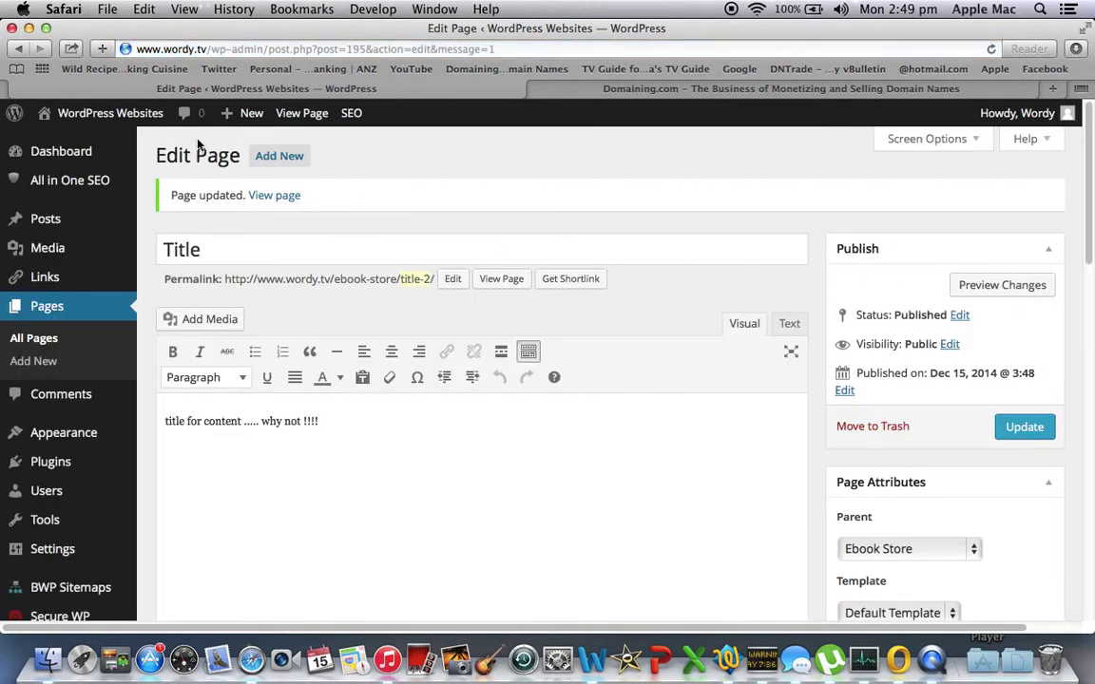
Step: View the Title sub page under Ebook Store on the live site and check its place in the sidebar's Pages list
click(95, 115)
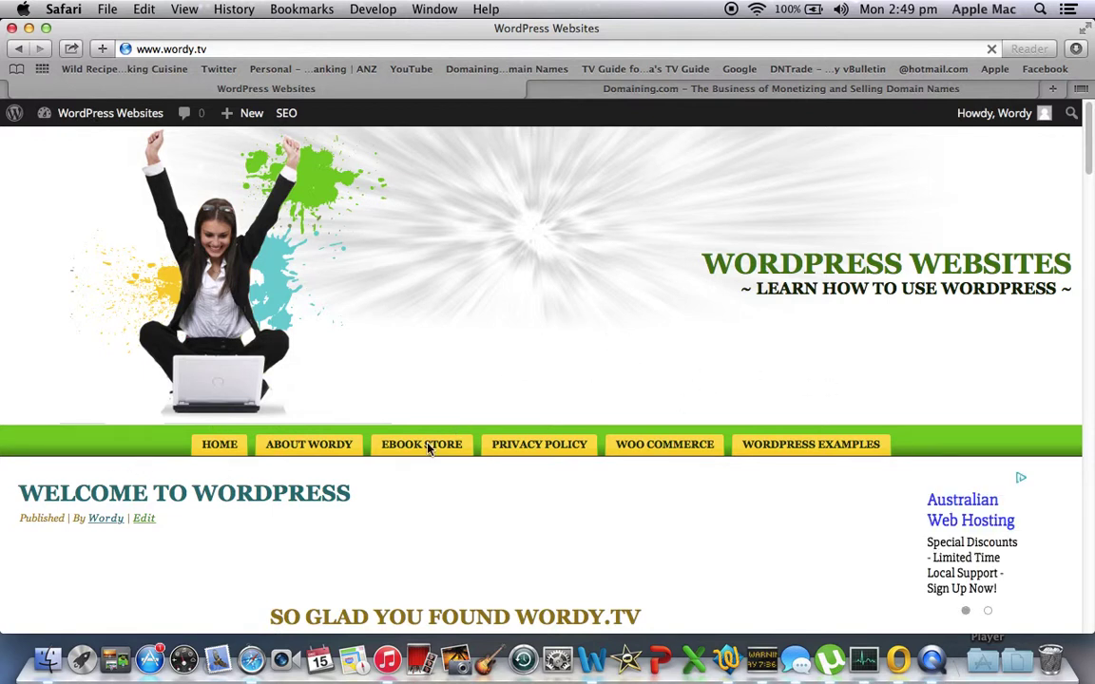
mouse_move(418, 454)
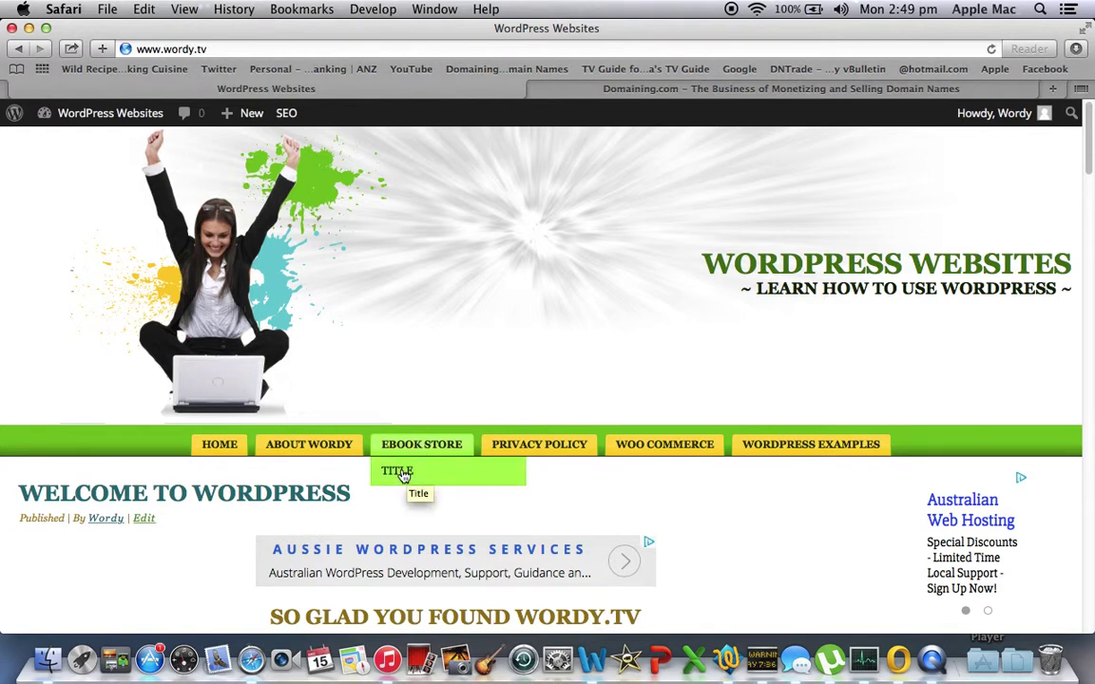
click(400, 472)
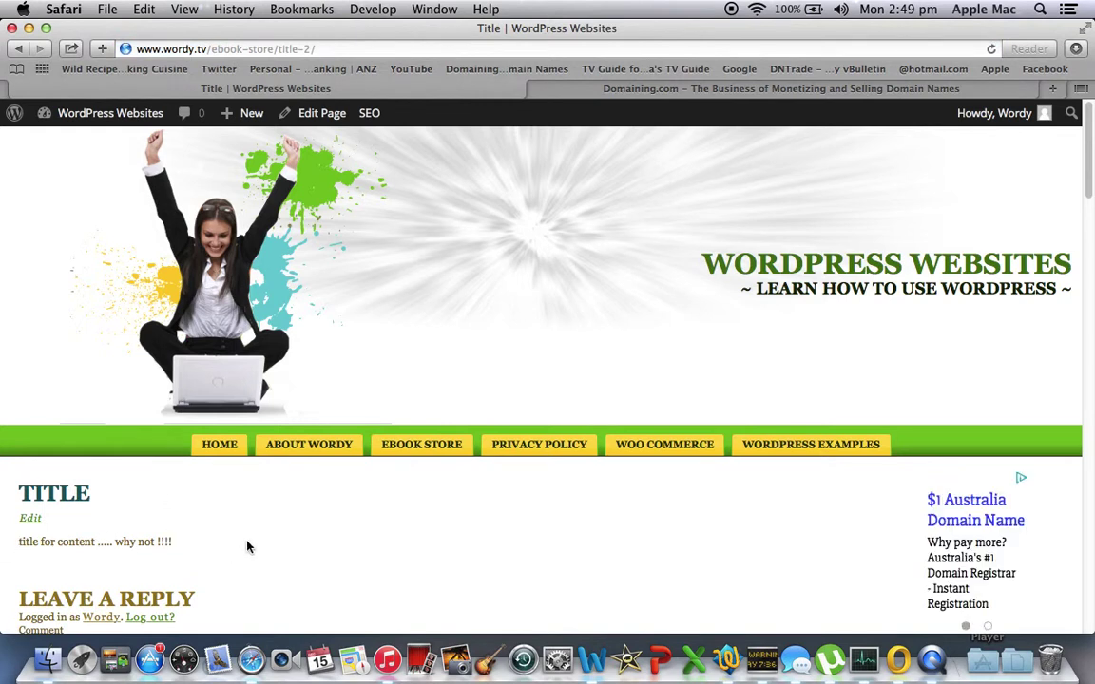
drag(1088, 152, 1090, 364)
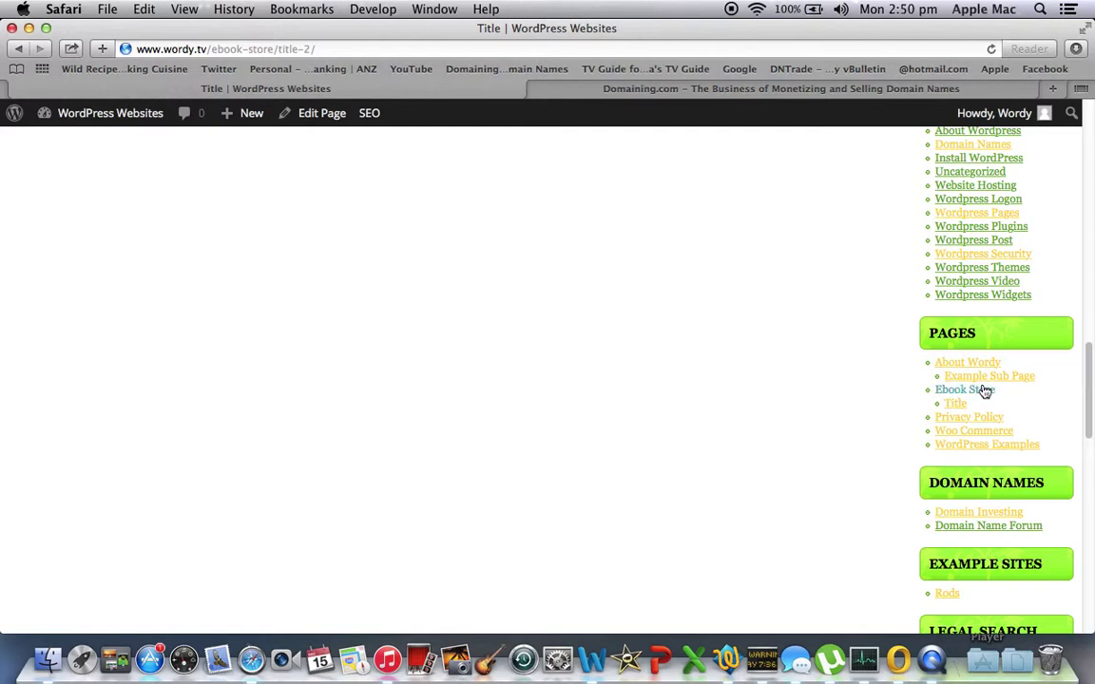
drag(1087, 384, 1082, 161)
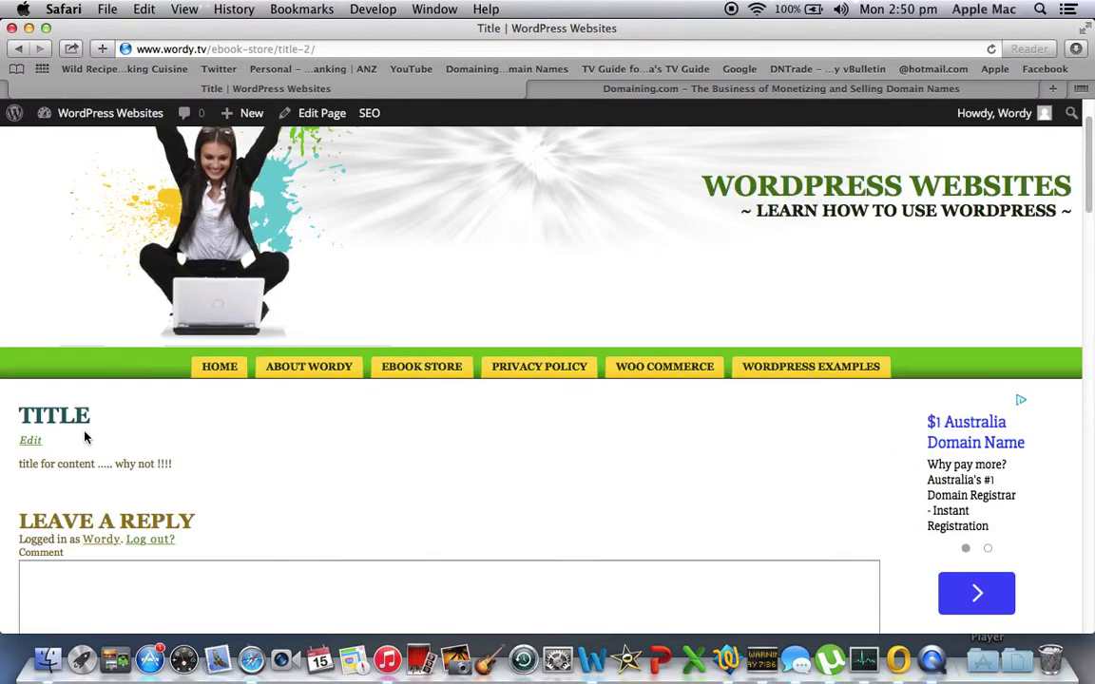
Step: Move the Title page to the trash from its edit screen and log out of the site's admin
click(31, 442)
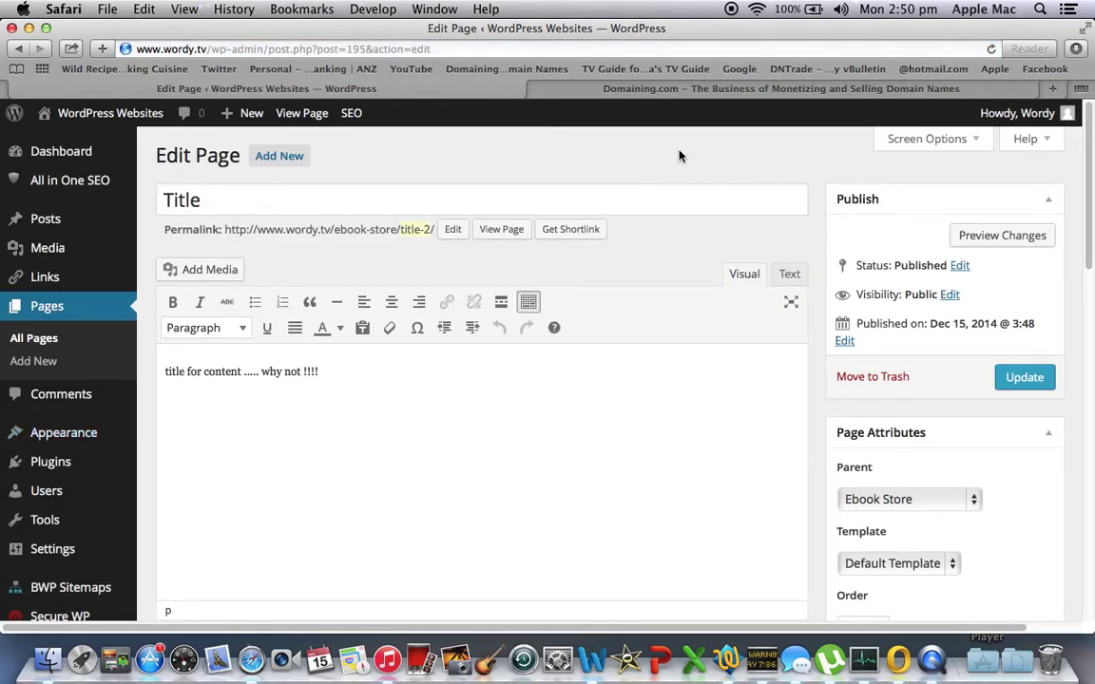
click(867, 380)
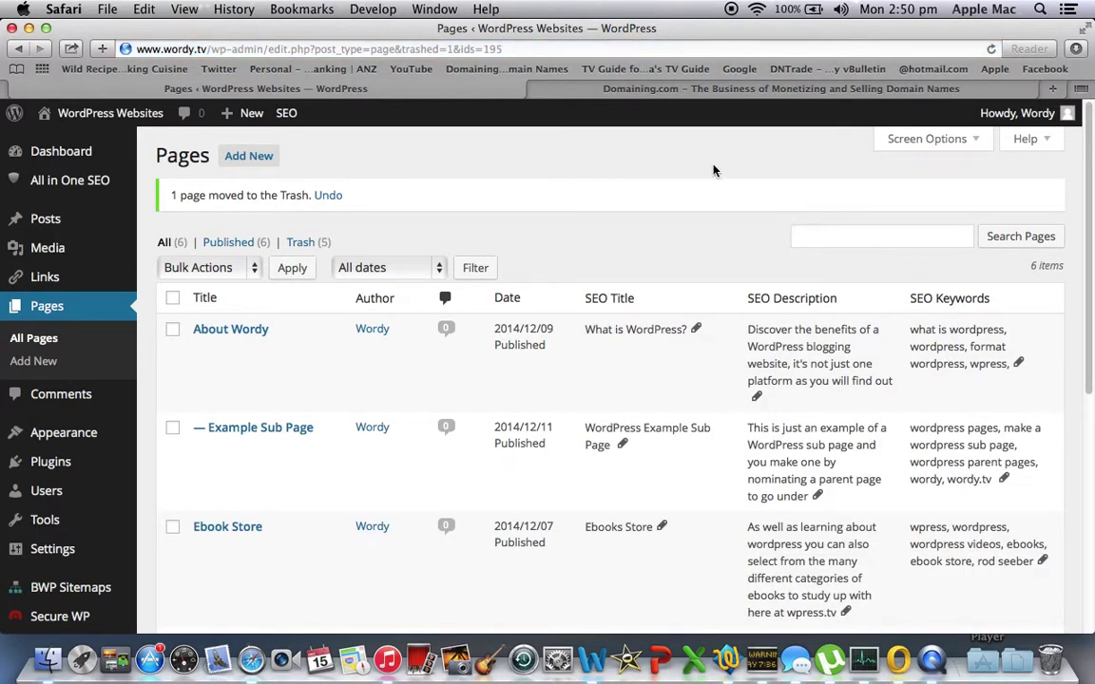
mouse_move(1017, 124)
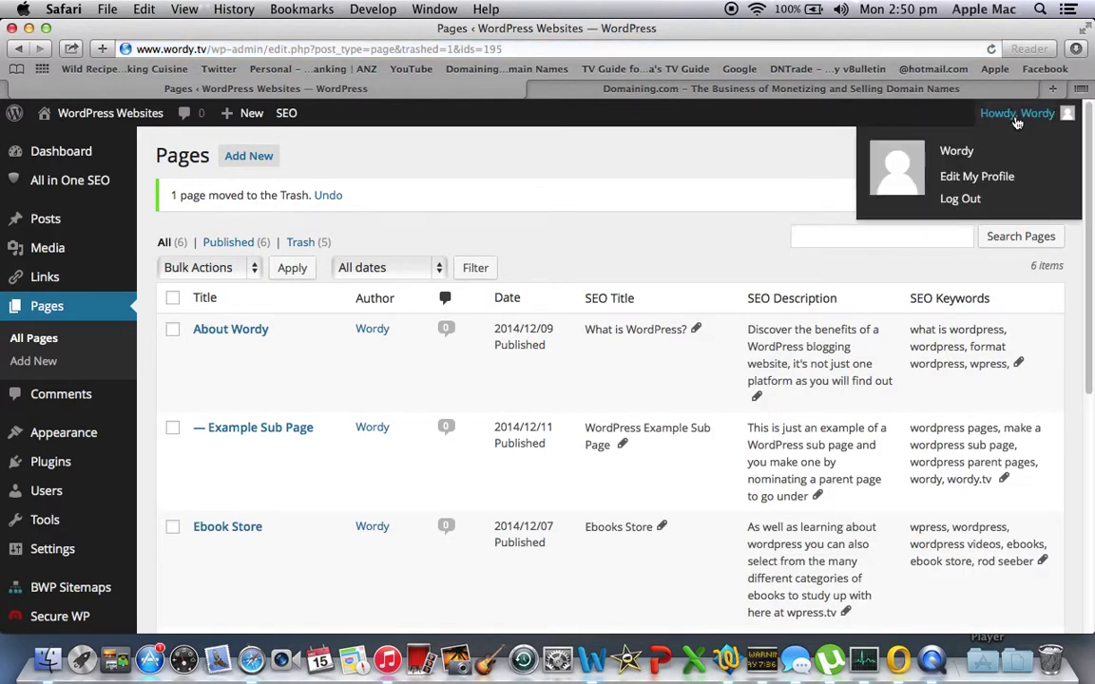
click(962, 200)
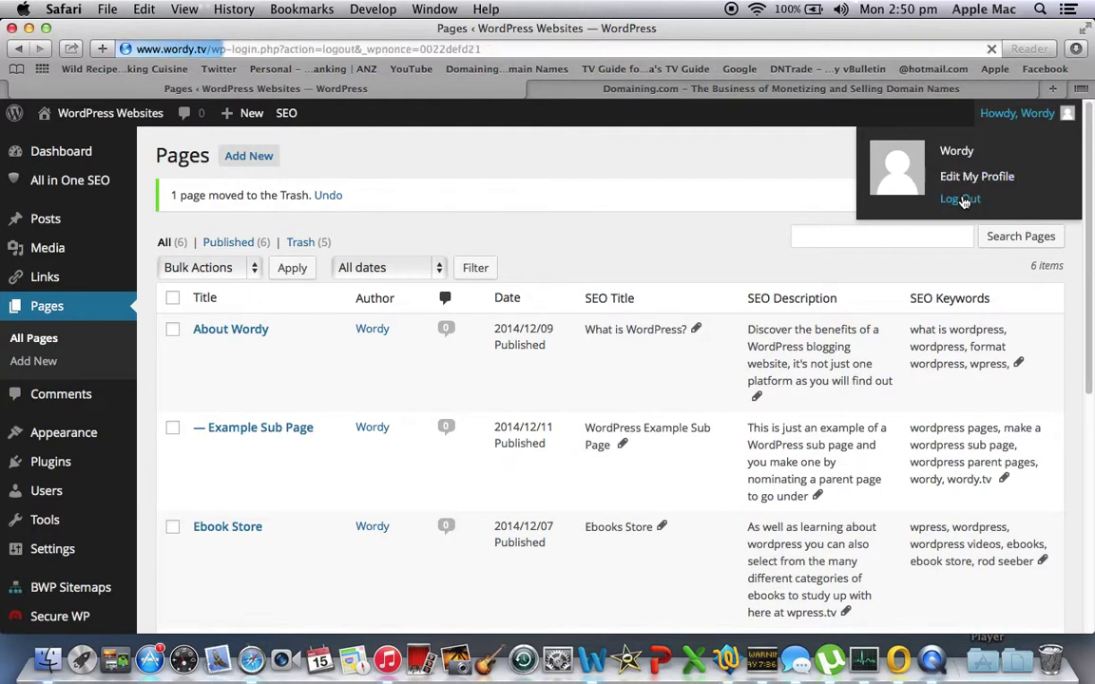